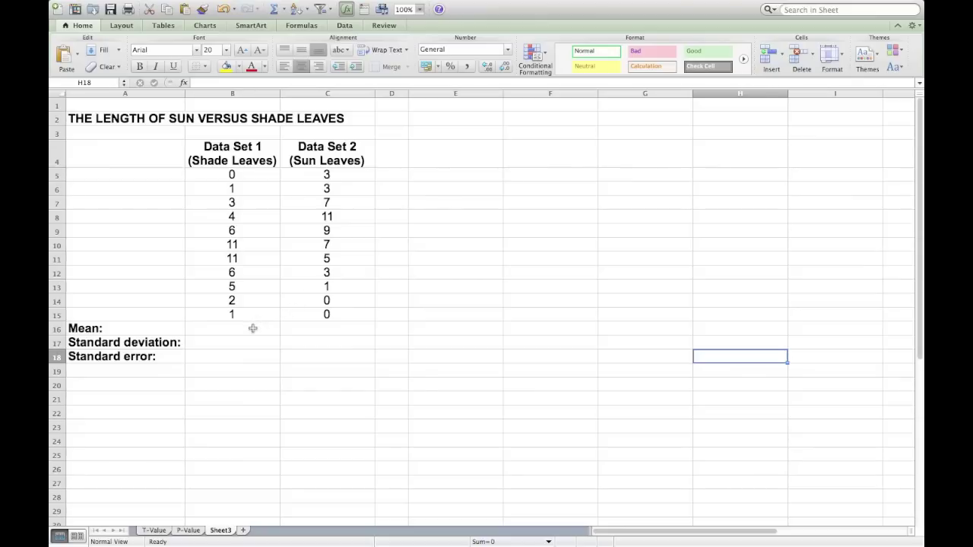
- Put =AVERAGE(B5:B15) in B16 for a shade-leaf mean of 4.545454545, then fill it into C16
{"action": "left_click", "coordinate": [253, 328]}
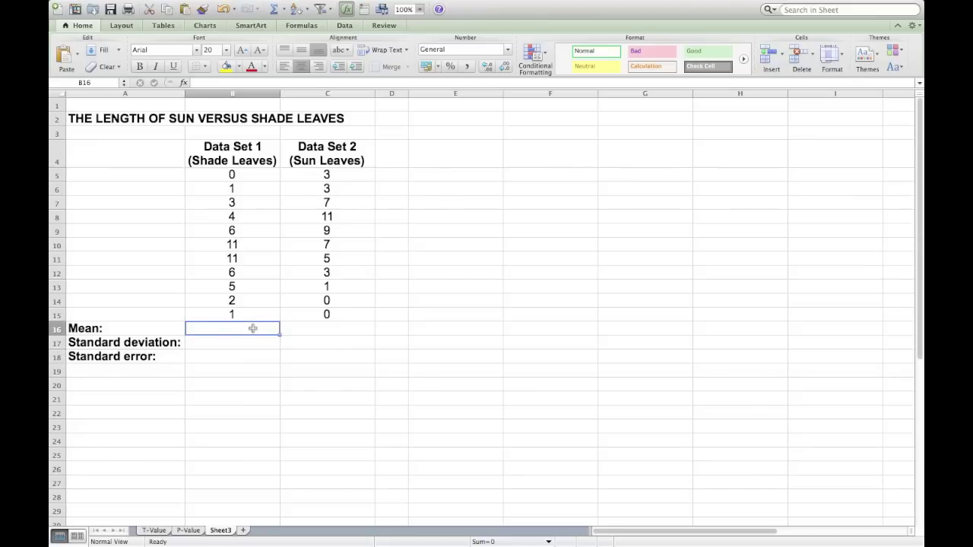
{"action": "left_click", "coordinate": [285, 10]}
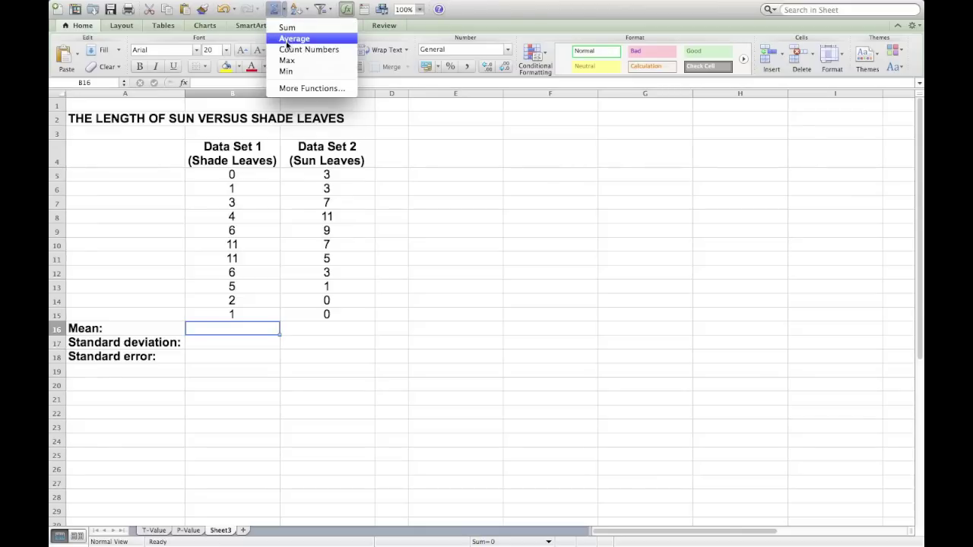
{"action": "left_click", "coordinate": [287, 39]}
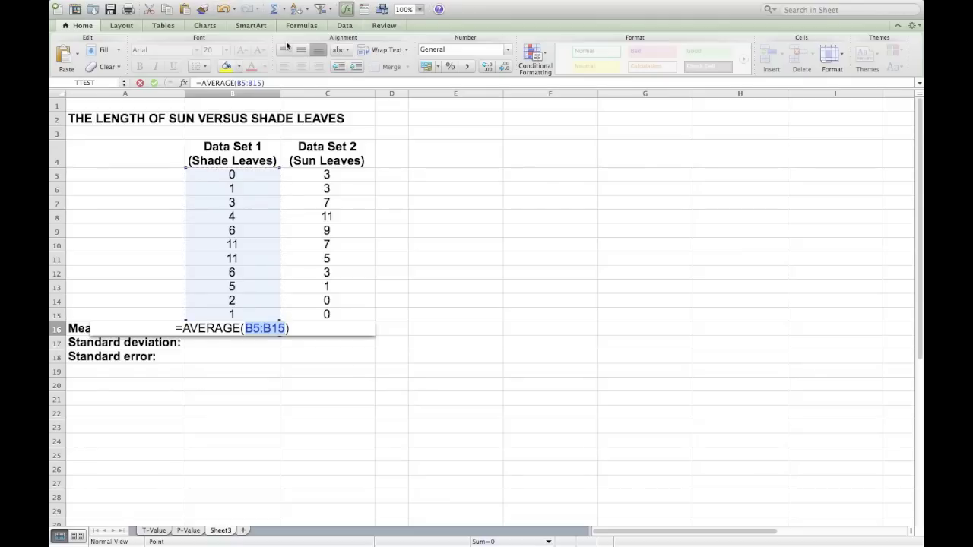
{"action": "key", "text": "Return"}
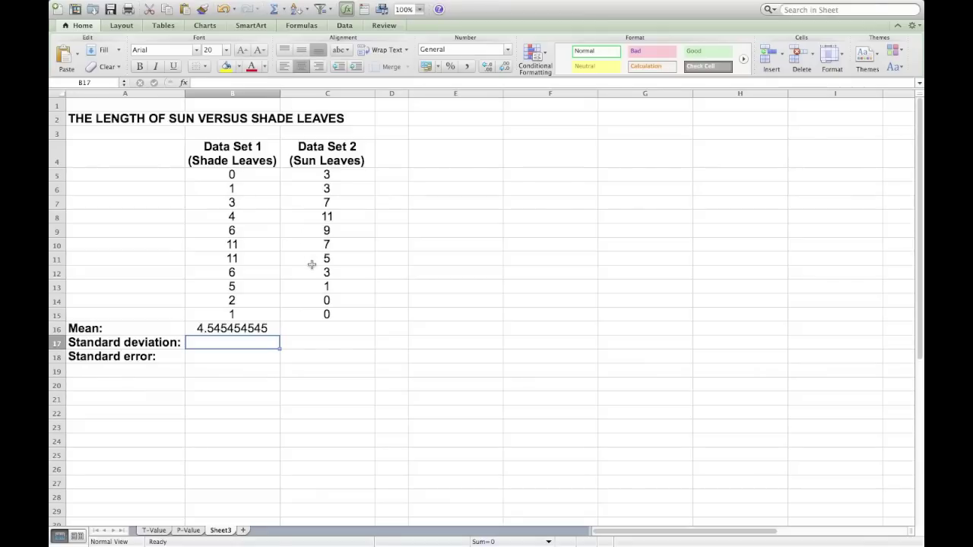
{"action": "left_click", "coordinate": [270, 327]}
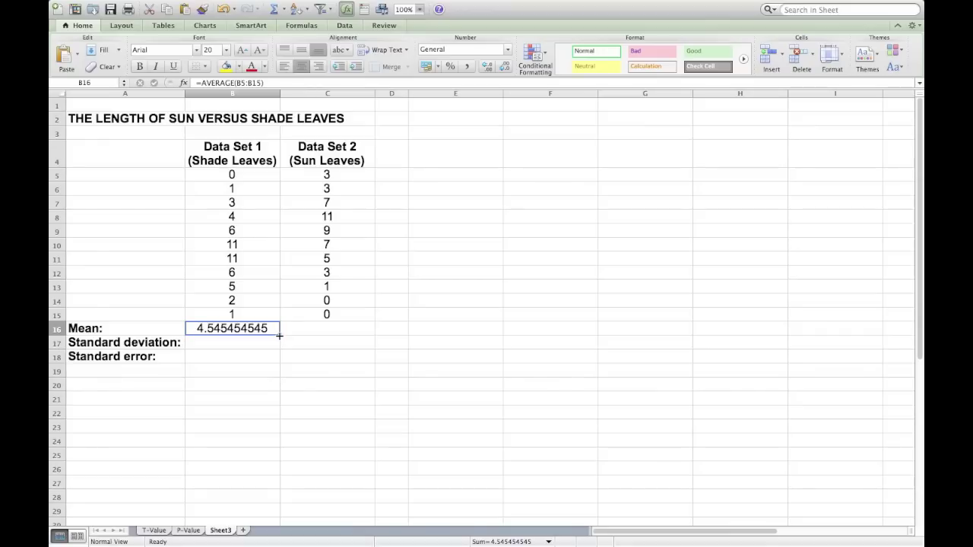
{"action": "left_click_drag", "start_coordinate": [279, 335], "coordinate": [333, 328]}
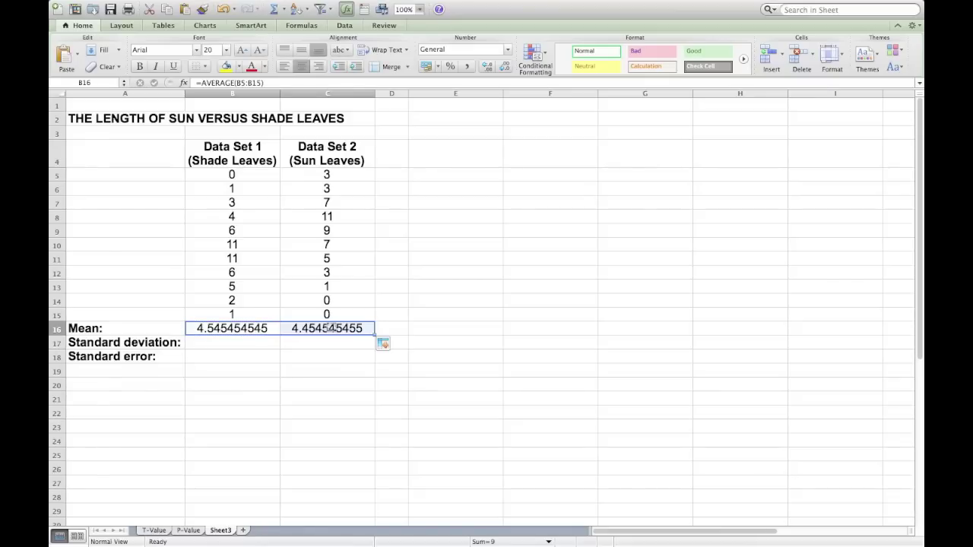
- Select B17, the shade-leaf standard deviation cell
{"action": "left_click", "coordinate": [246, 344]}
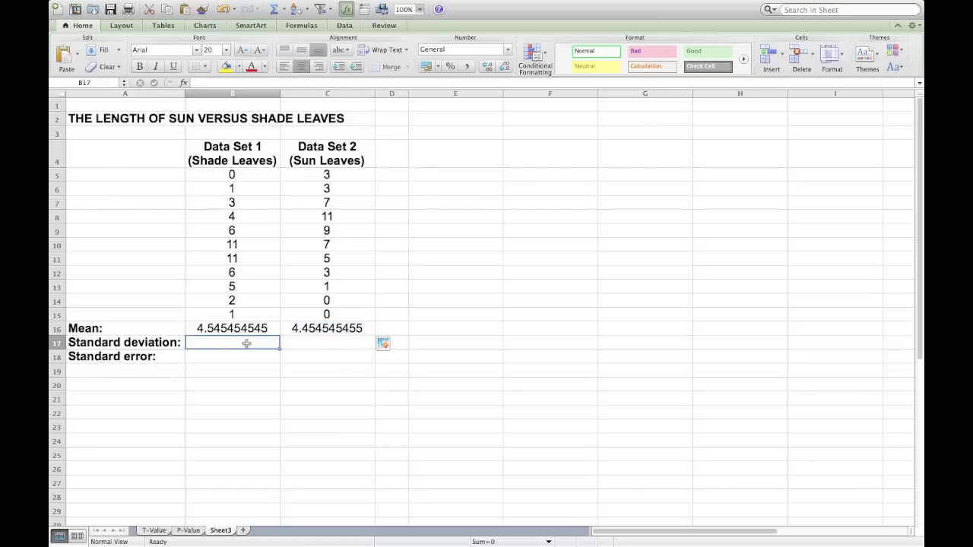
- Insert =STDEV(B5:B15) in B17 from the Formula Builder, giving 3.777926319
{"action": "left_click", "coordinate": [285, 9]}
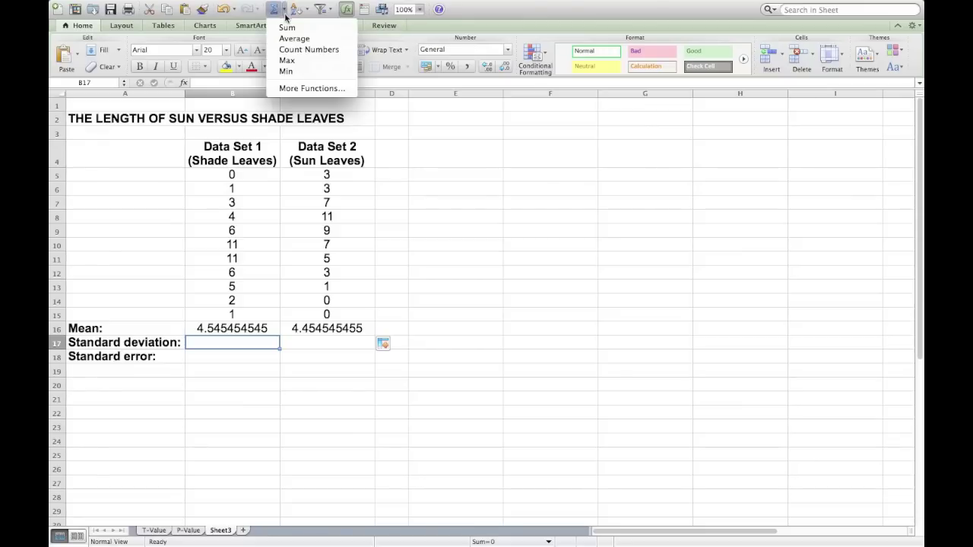
{"action": "left_click", "coordinate": [285, 90]}
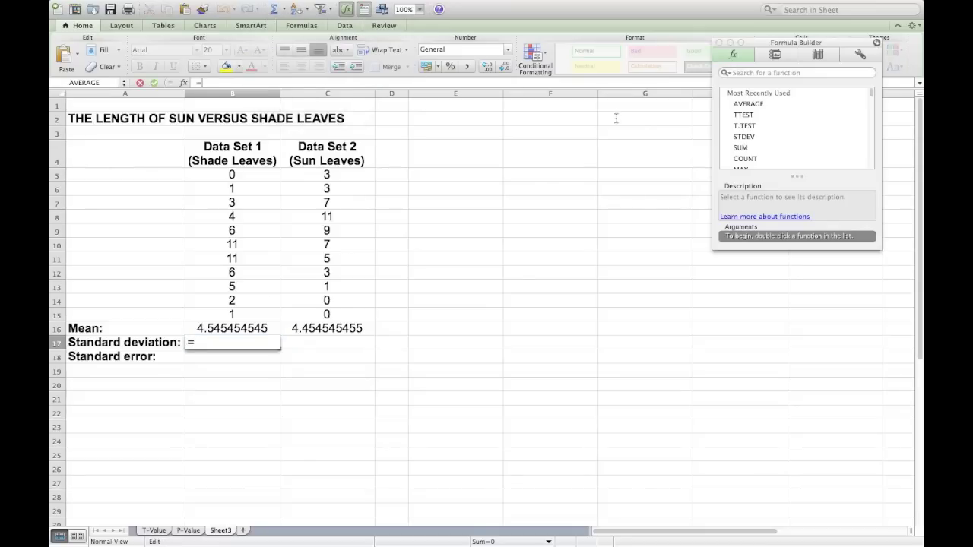
{"action": "left_click", "coordinate": [739, 73]}
{"action": "type", "text": "st"}
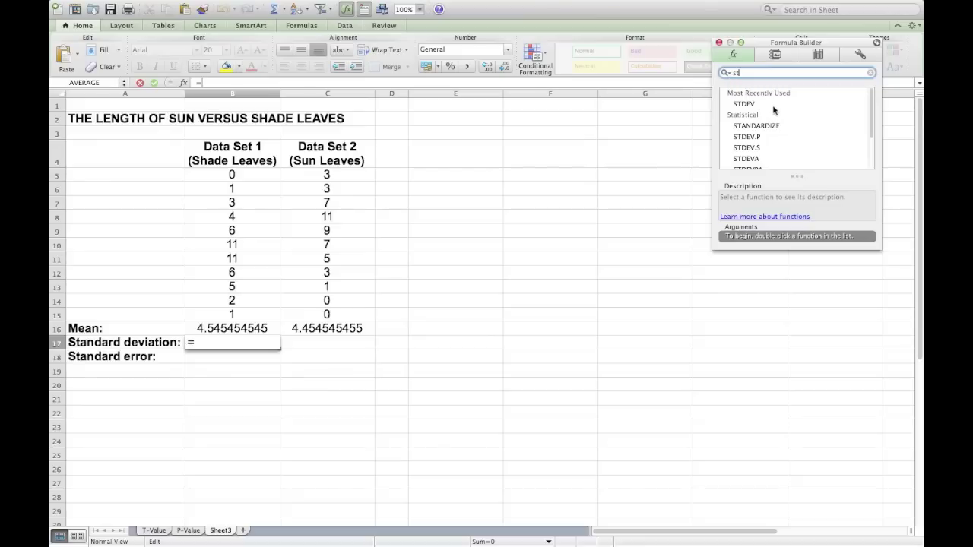
{"action": "left_click", "coordinate": [774, 106]}
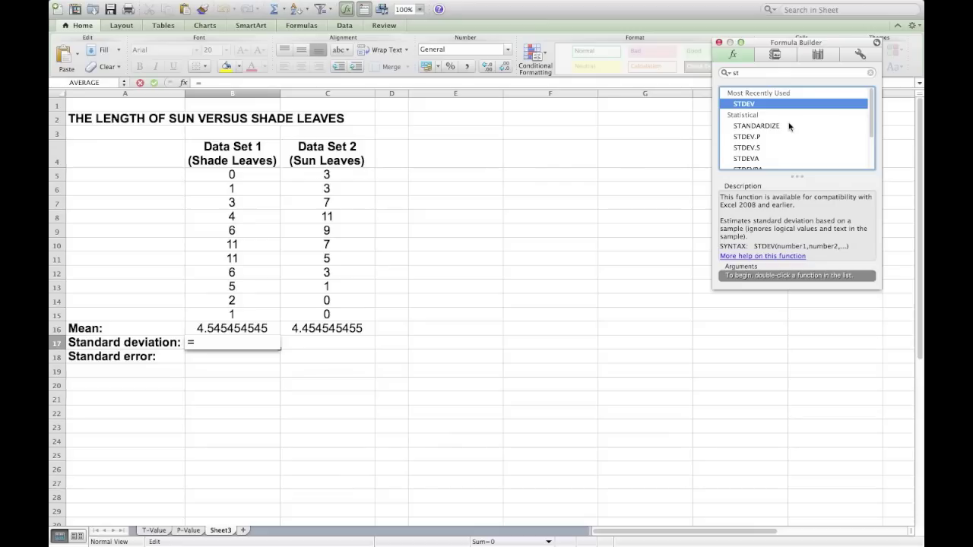
{"action": "key", "text": "Return"}
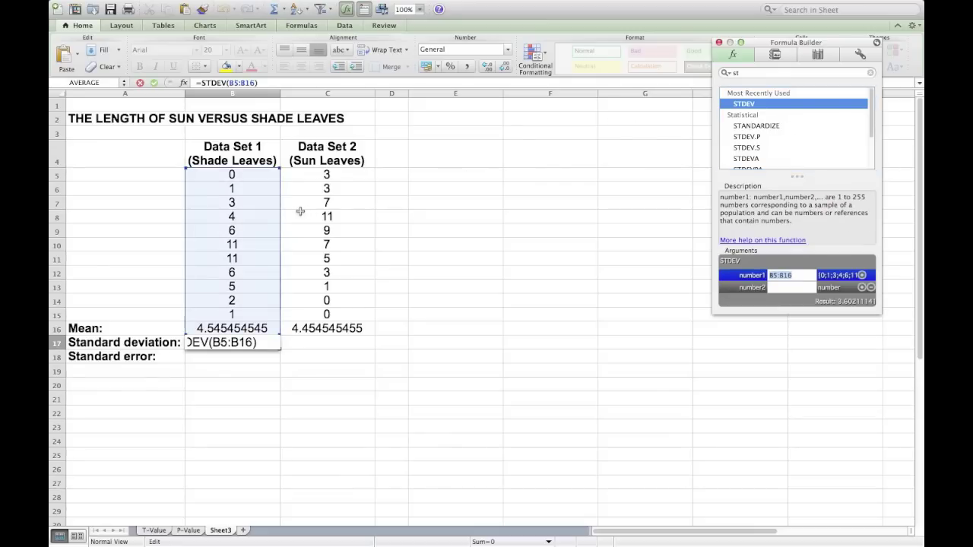
{"action": "left_click_drag", "start_coordinate": [251, 174], "coordinate": [247, 315]}
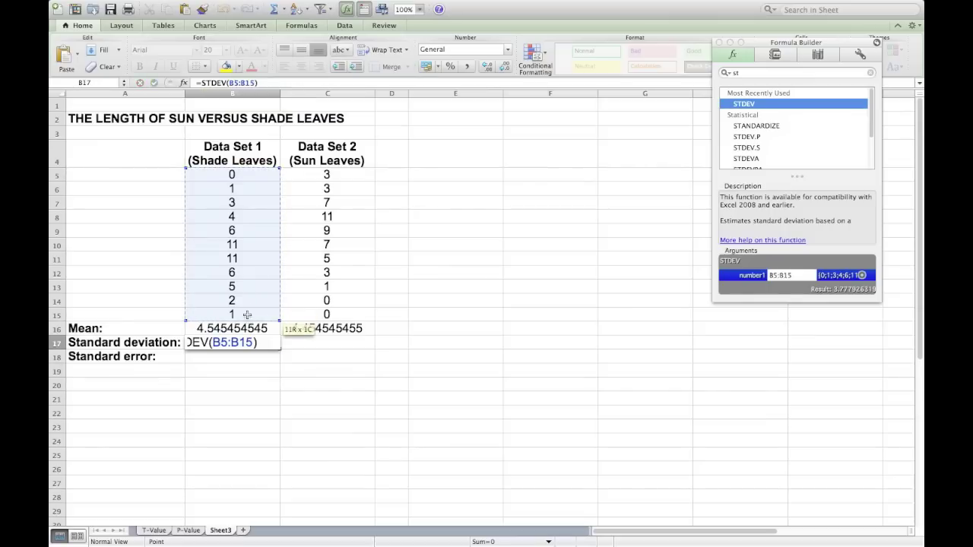
{"action": "key", "text": "Return"}
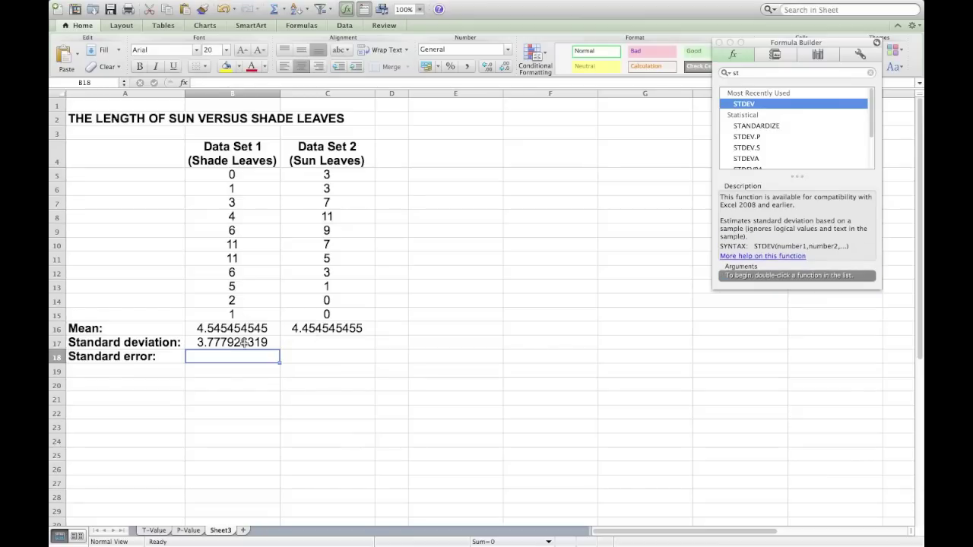
{"action": "left_click", "coordinate": [244, 345]}
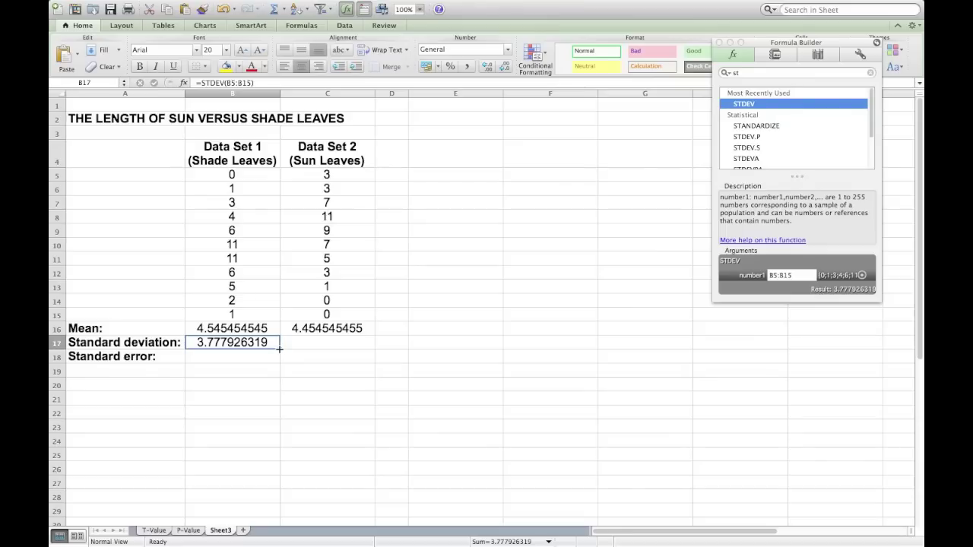
- Fill the STDEV formula into C17 (3.67052139) and start a formula in B18
{"action": "left_click_drag", "start_coordinate": [279, 348], "coordinate": [343, 344]}
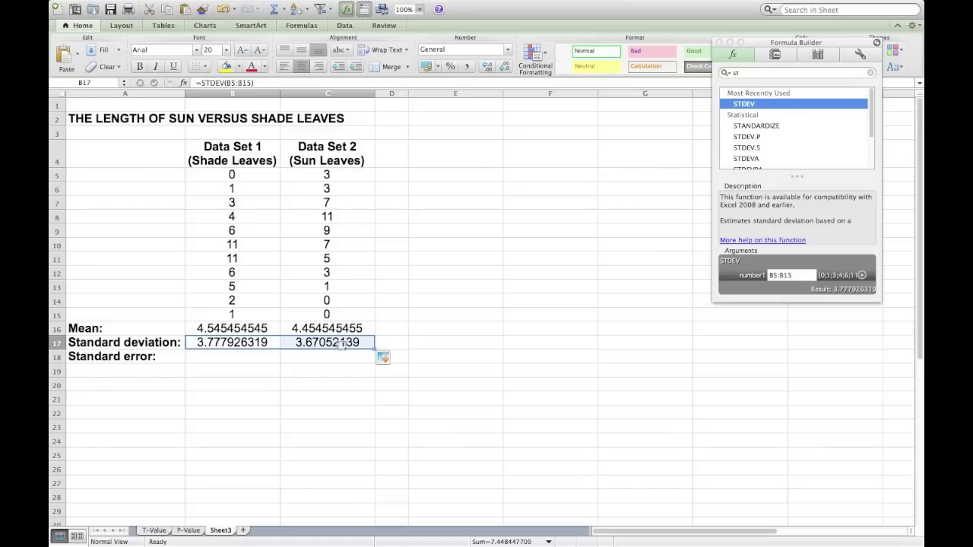
{"action": "left_click", "coordinate": [232, 357]}
{"action": "left_click", "coordinate": [275, 81]}
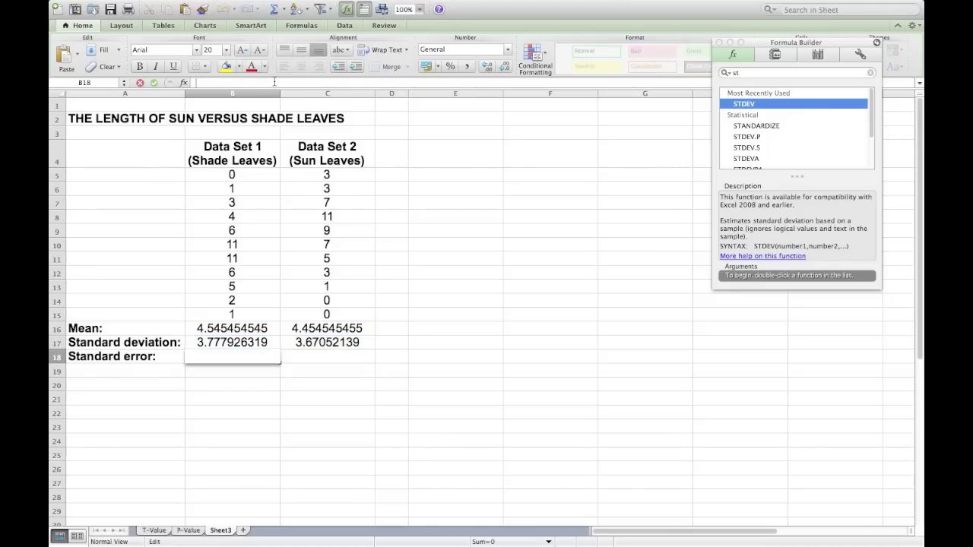
- Begin the B18 standard error formula as =(B17/( using the B17 standard deviation
{"action": "type", "text": "="}
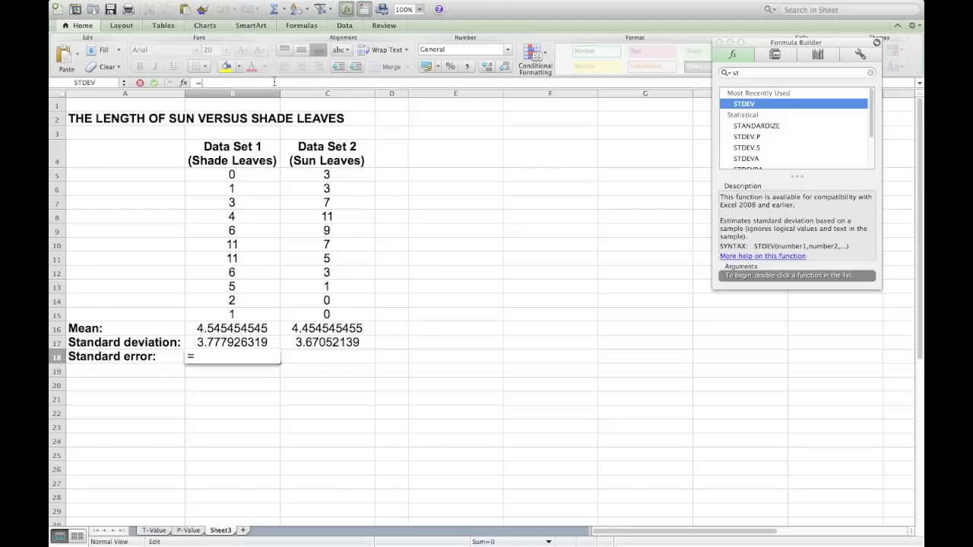
{"action": "left_click", "coordinate": [220, 161]}
{"action": "type", "text": "("}
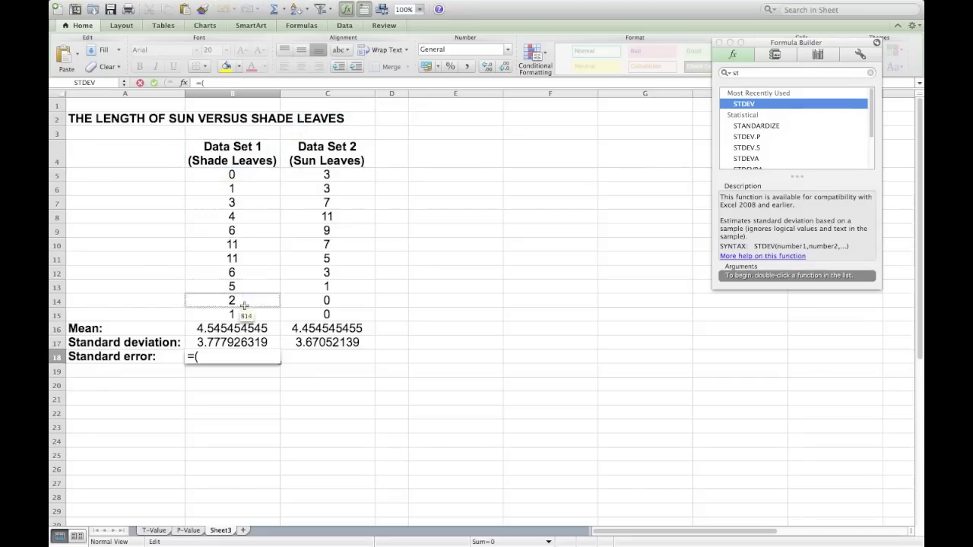
{"action": "left_click", "coordinate": [242, 344]}
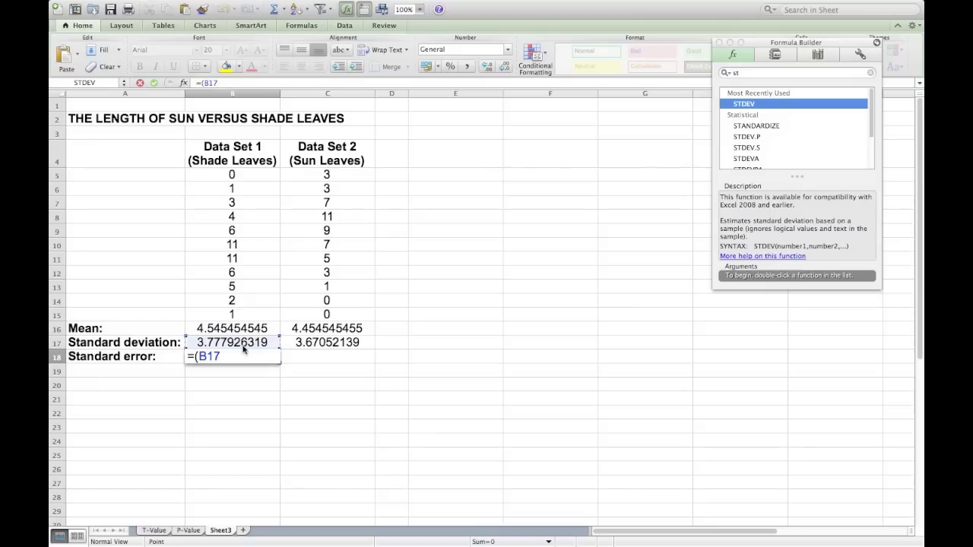
{"action": "type", "text": "/"}
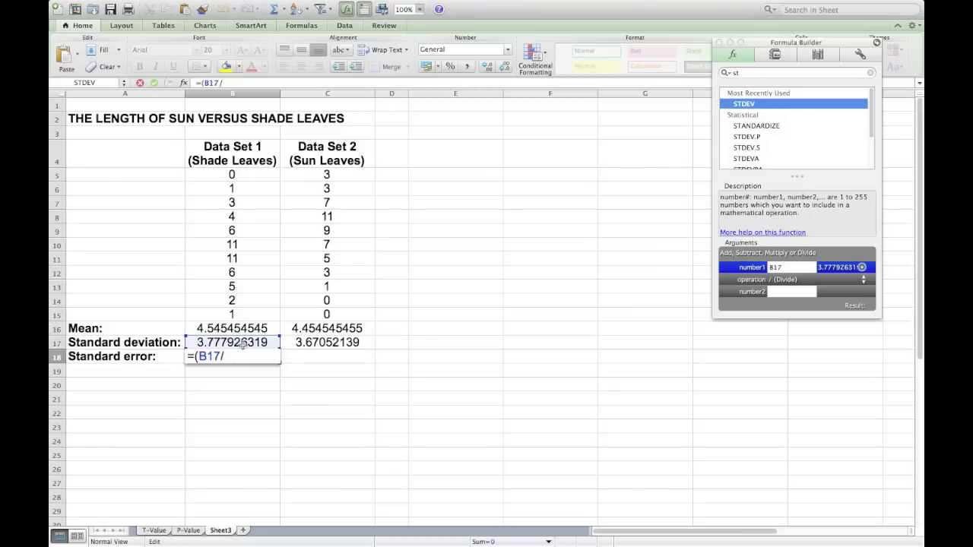
{"action": "type", "text": "("}
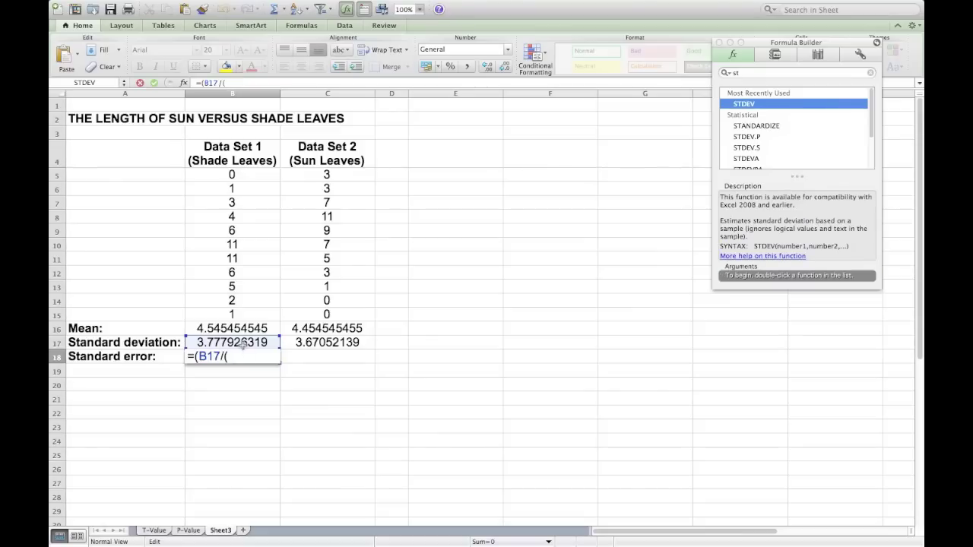
- Complete the formula with SQRT(11) from the Formula Builder, so B18 shows 1.139087644
{"action": "left_click", "coordinate": [751, 74]}
{"action": "type", "text": "sq"}
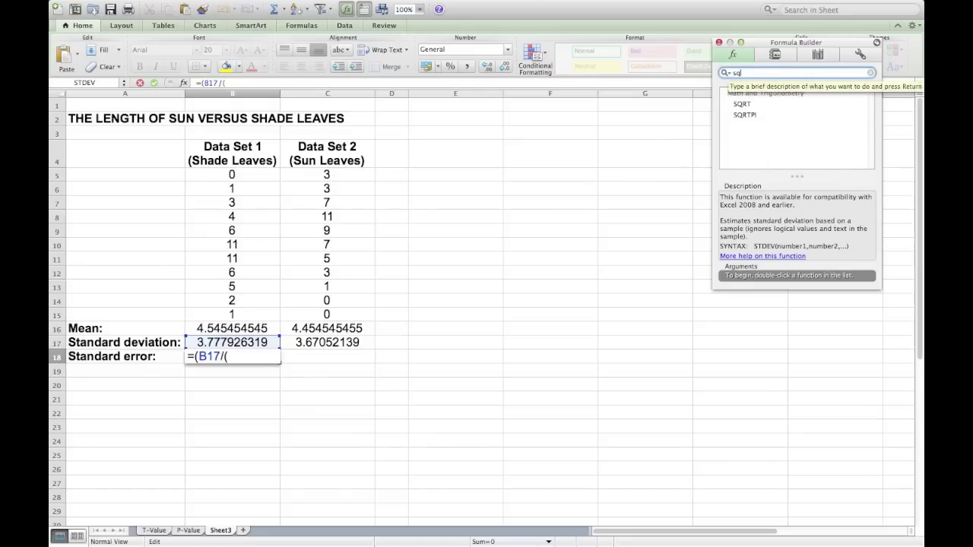
{"action": "left_click", "coordinate": [747, 107]}
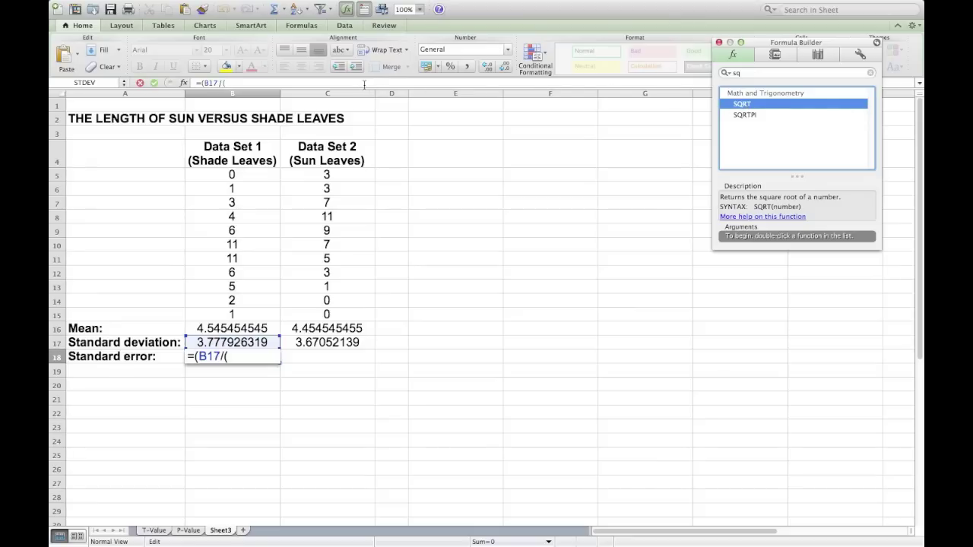
{"action": "key", "text": "Down"}
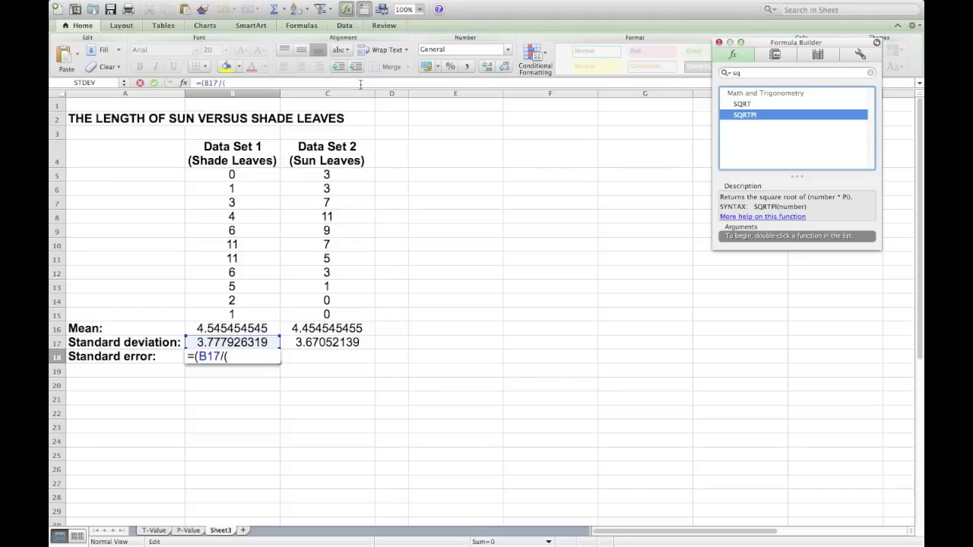
{"action": "left_click", "coordinate": [360, 84]}
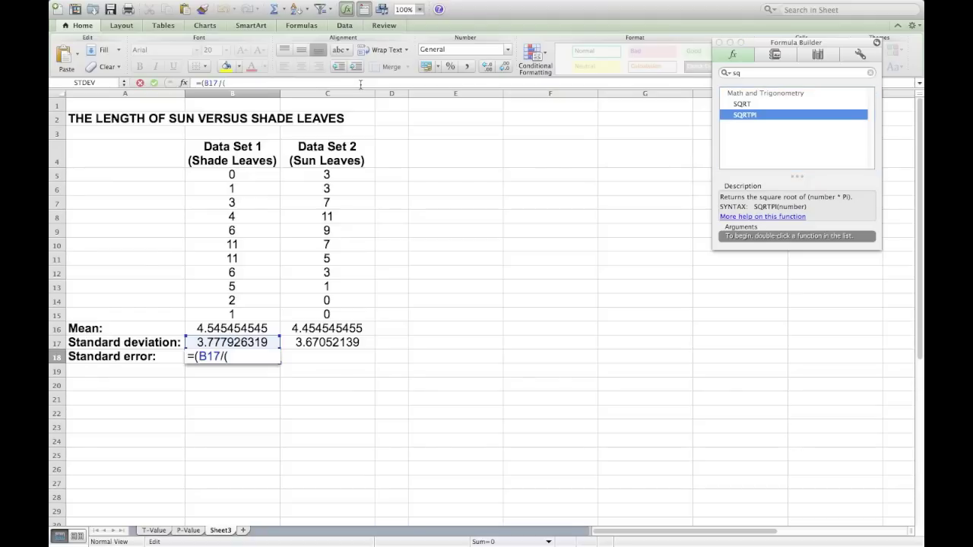
{"action": "left_click", "coordinate": [739, 104]}
{"action": "double_click", "coordinate": [739, 105]}
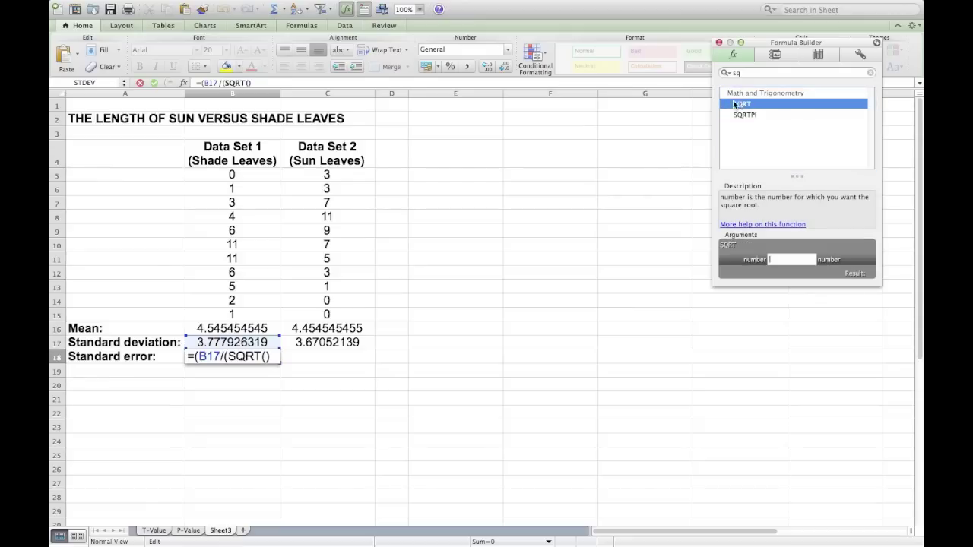
{"action": "left_click", "coordinate": [249, 83]}
{"action": "type", "text": "11"}
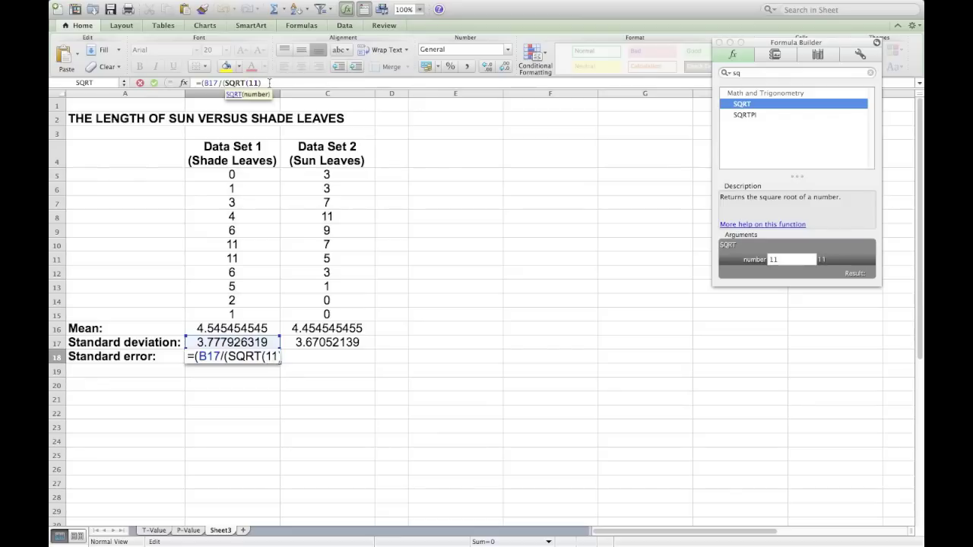
{"action": "key", "text": "Right"}
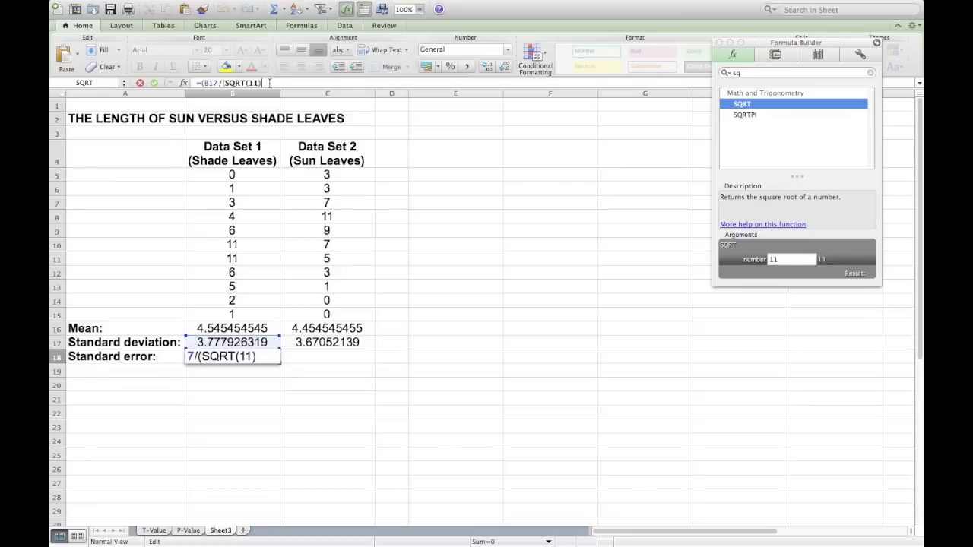
{"action": "type", "text": ")"}
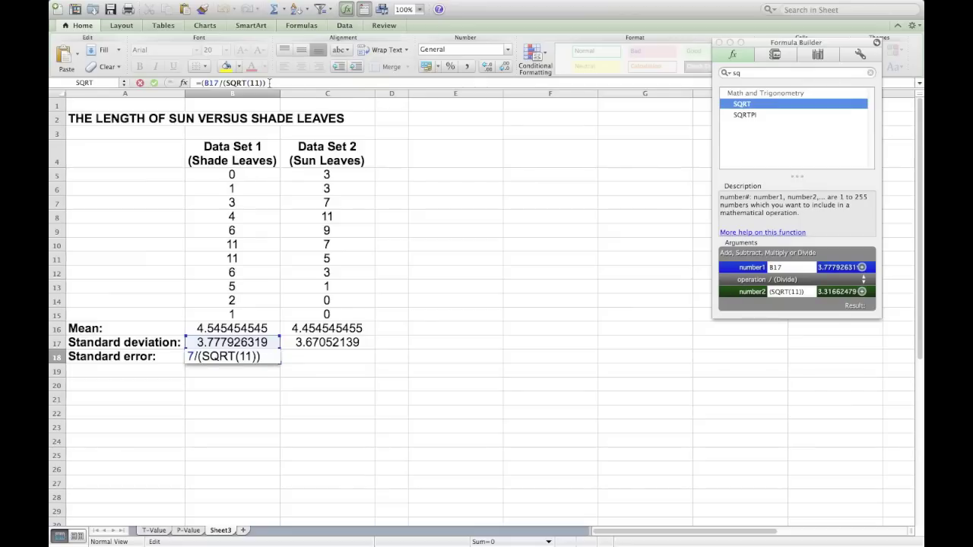
{"action": "type", "text": ")"}
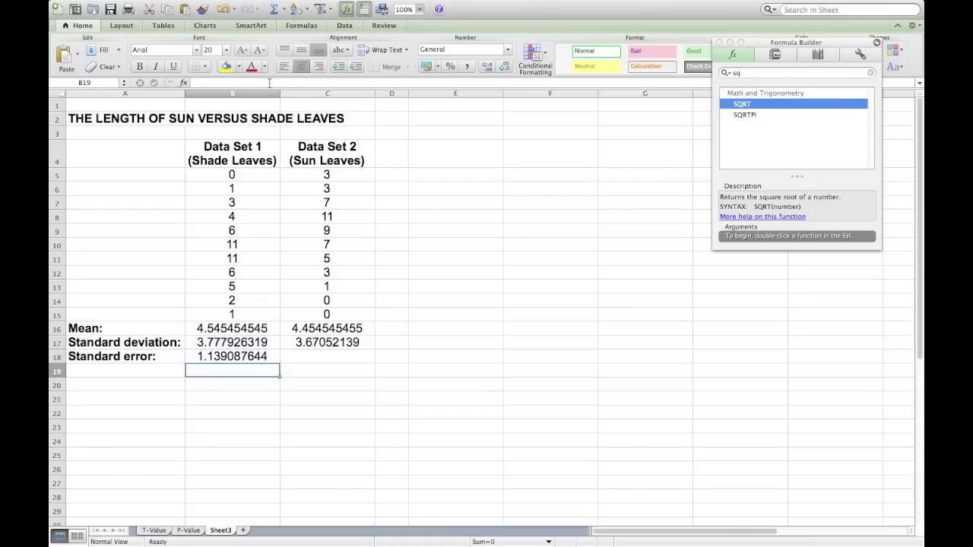
{"action": "left_click", "coordinate": [259, 355]}
- Fill B18's standard error formula into C18, which shows 1.10670384
{"action": "left_click_drag", "start_coordinate": [280, 365], "coordinate": [341, 356]}
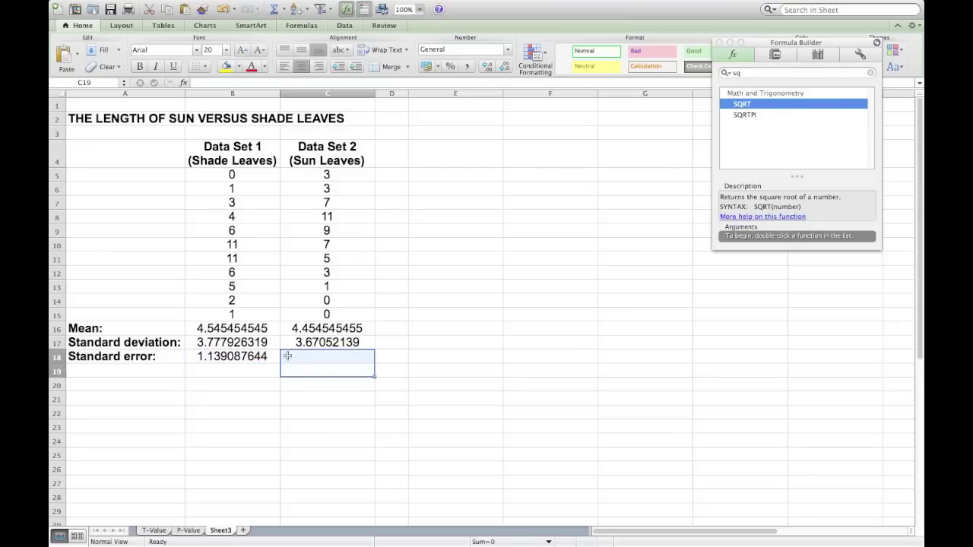
{"action": "left_click", "coordinate": [257, 355]}
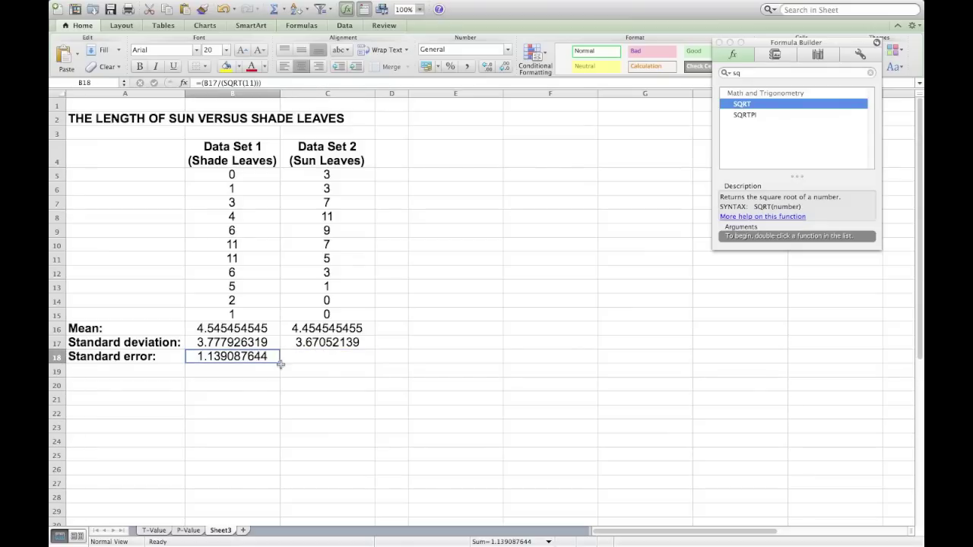
{"action": "left_click_drag", "start_coordinate": [279, 364], "coordinate": [338, 357]}
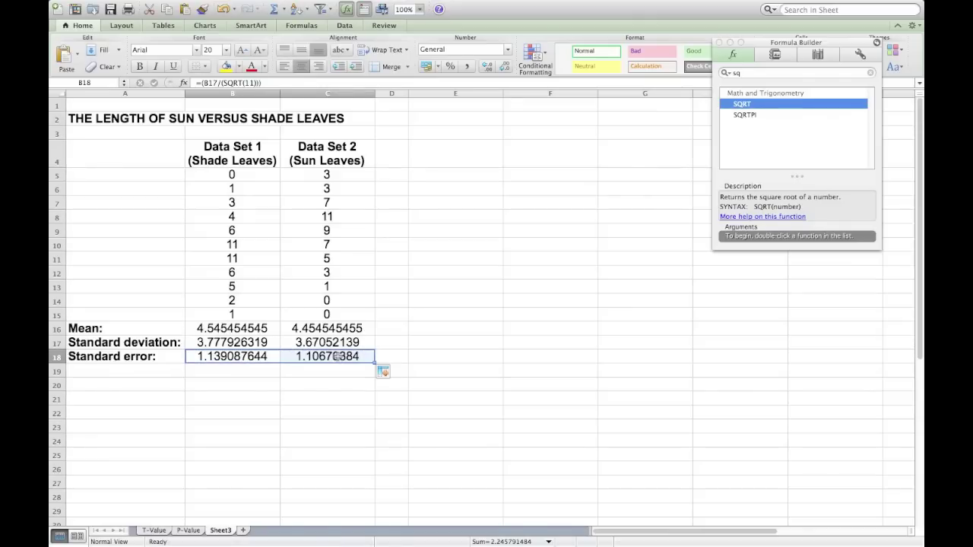